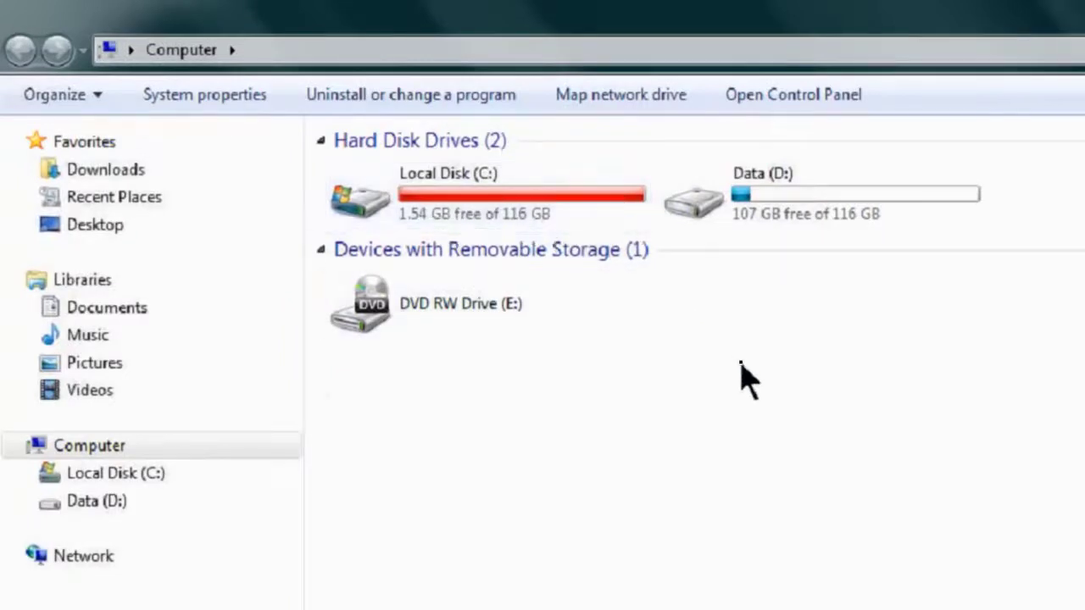
- Launch TreeSizeFreePortable from the TreeSizeFreePortable folder inside New folder and reposition its window
{"action": "mouse_move", "coordinate": [250, 603]}
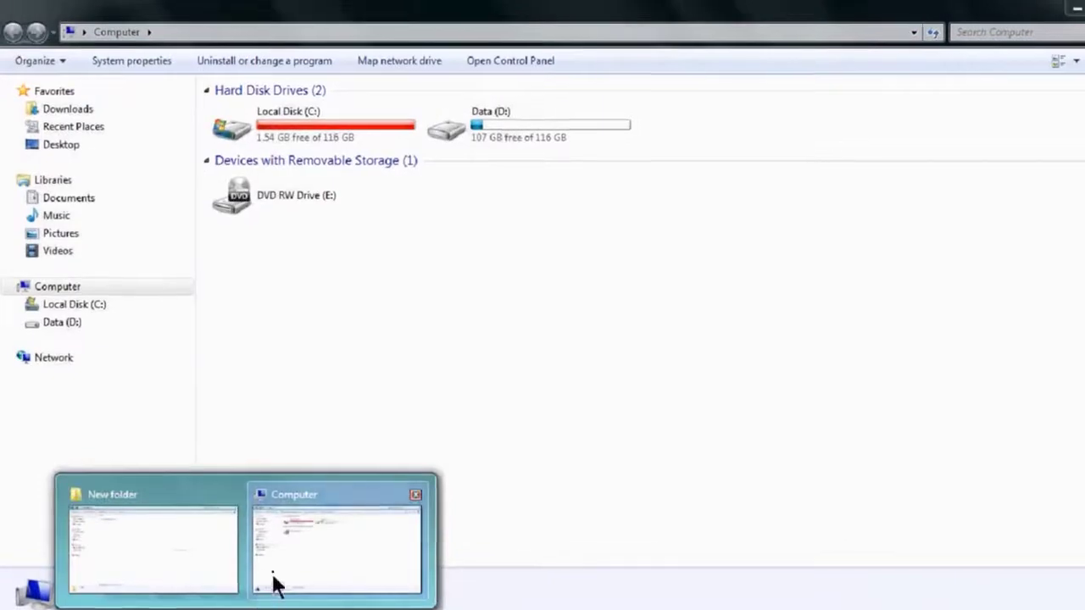
{"action": "left_click", "coordinate": [273, 581]}
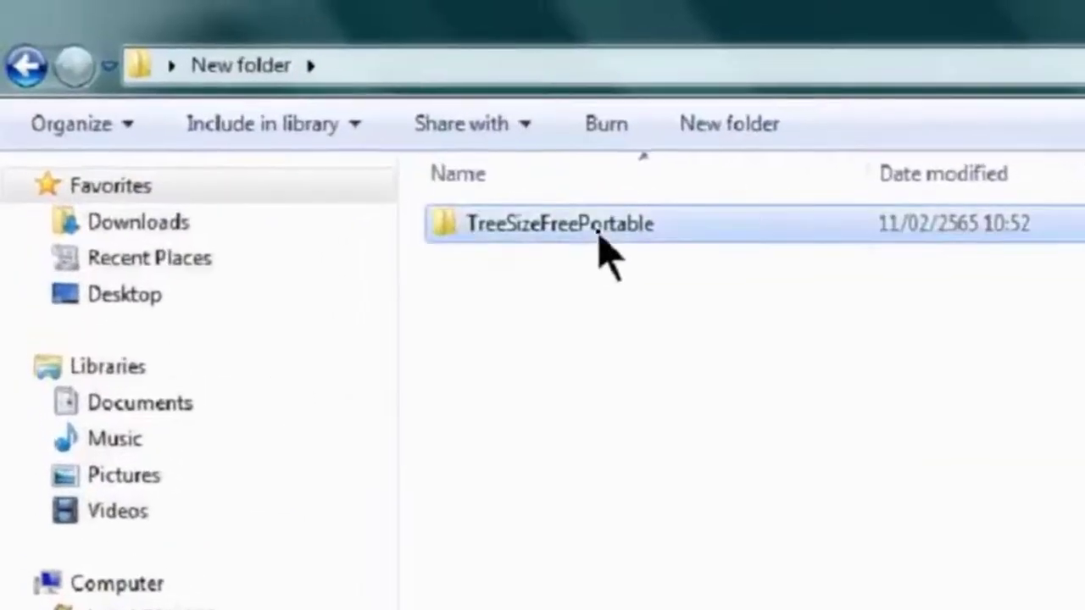
{"action": "double_click", "coordinate": [599, 236]}
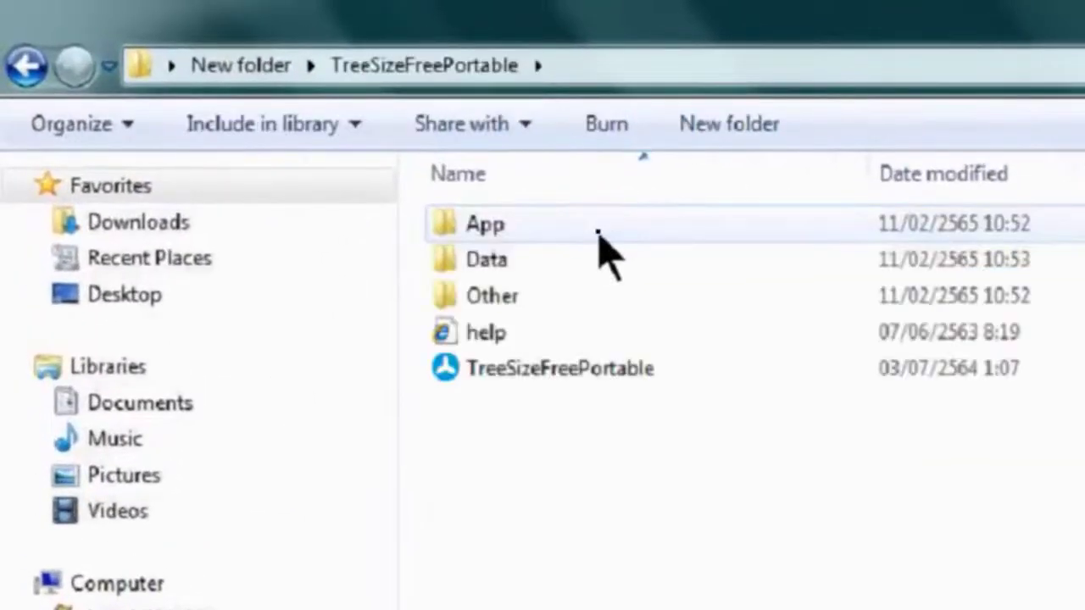
{"action": "double_click", "coordinate": [562, 379]}
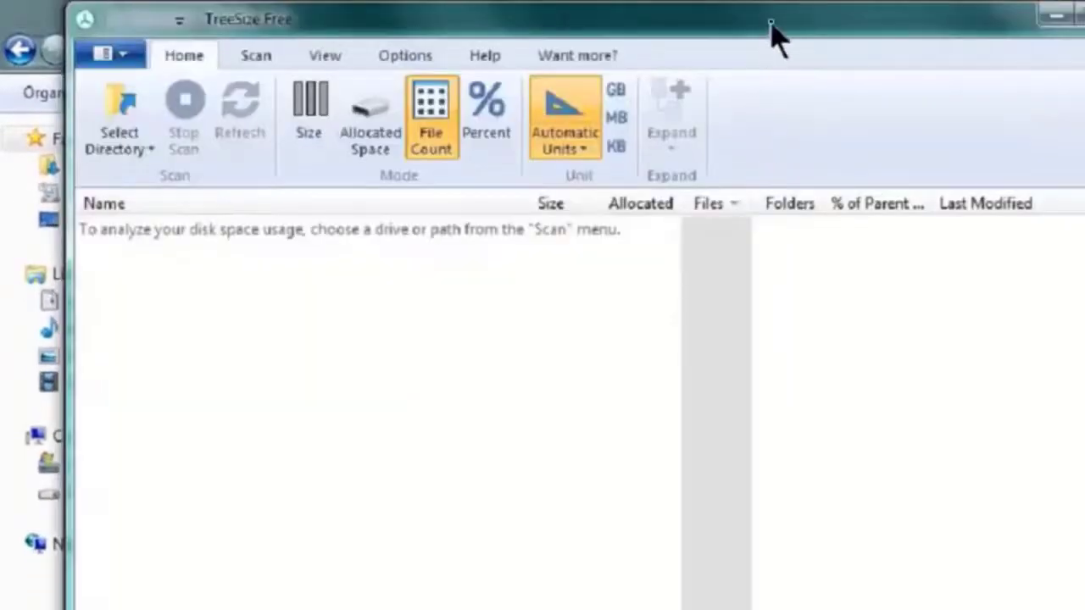
{"action": "left_click_drag", "start_coordinate": [774, 12], "coordinate": [865, 17]}
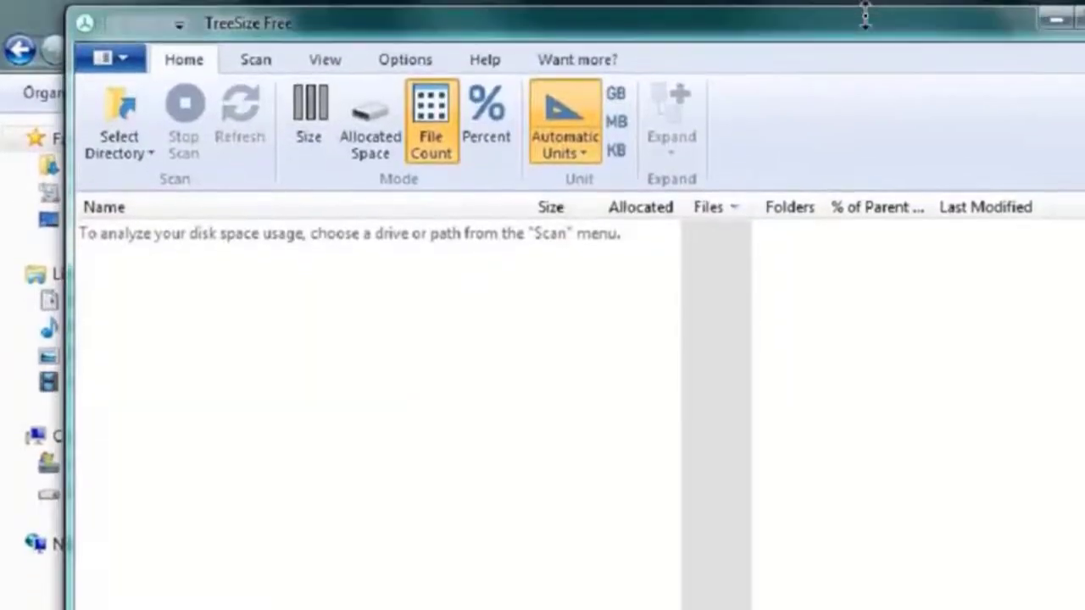
- Choose Local Disk (C:) under Computer as the directory to scan
{"action": "left_click", "coordinate": [144, 140]}
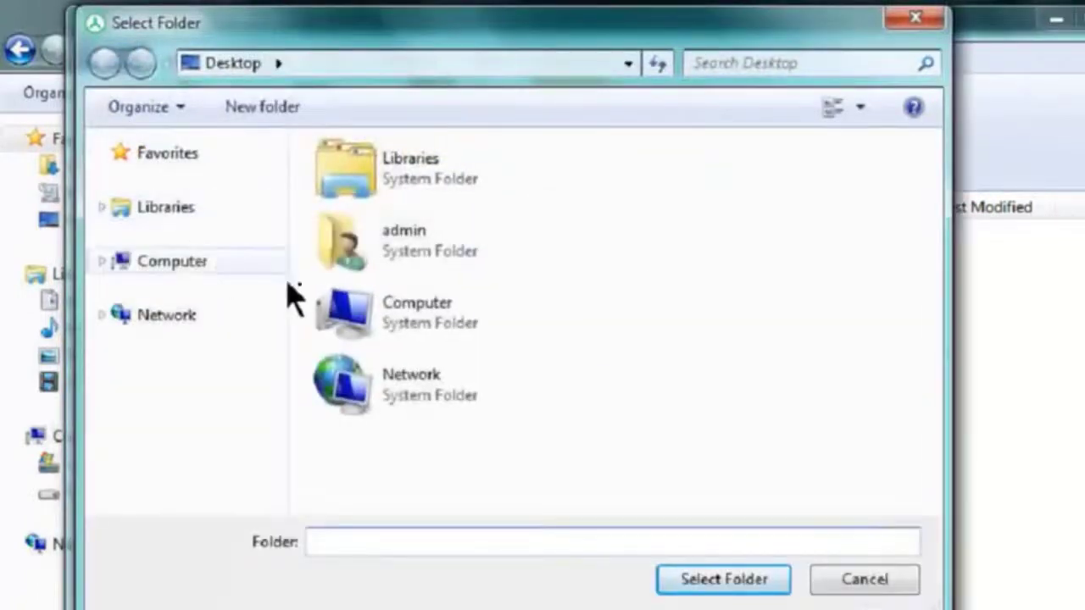
{"action": "left_click", "coordinate": [432, 330]}
{"action": "double_click", "coordinate": [432, 330]}
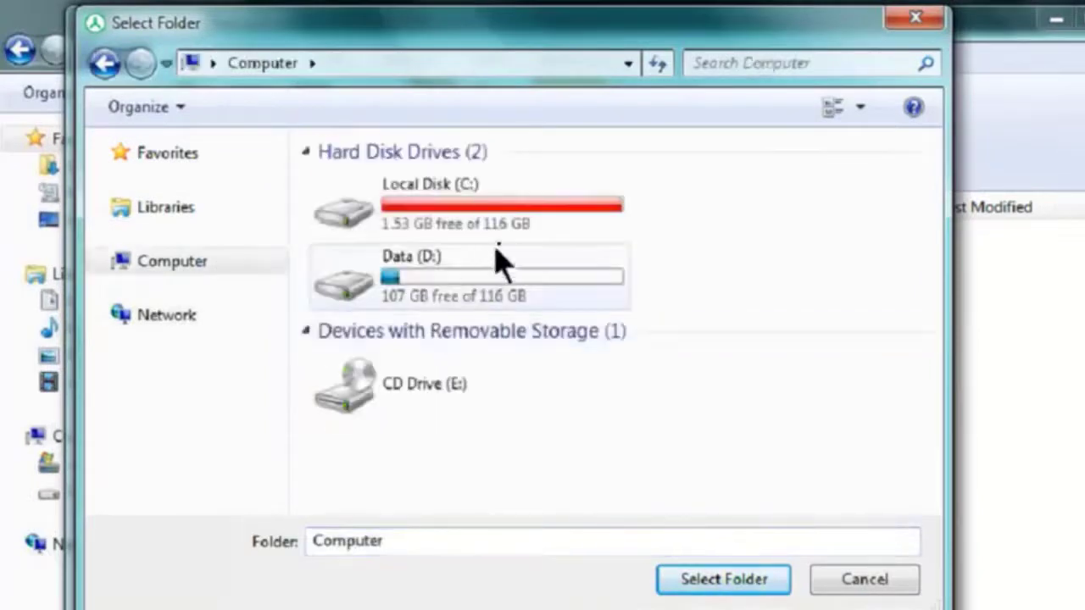
{"action": "left_click", "coordinate": [536, 203]}
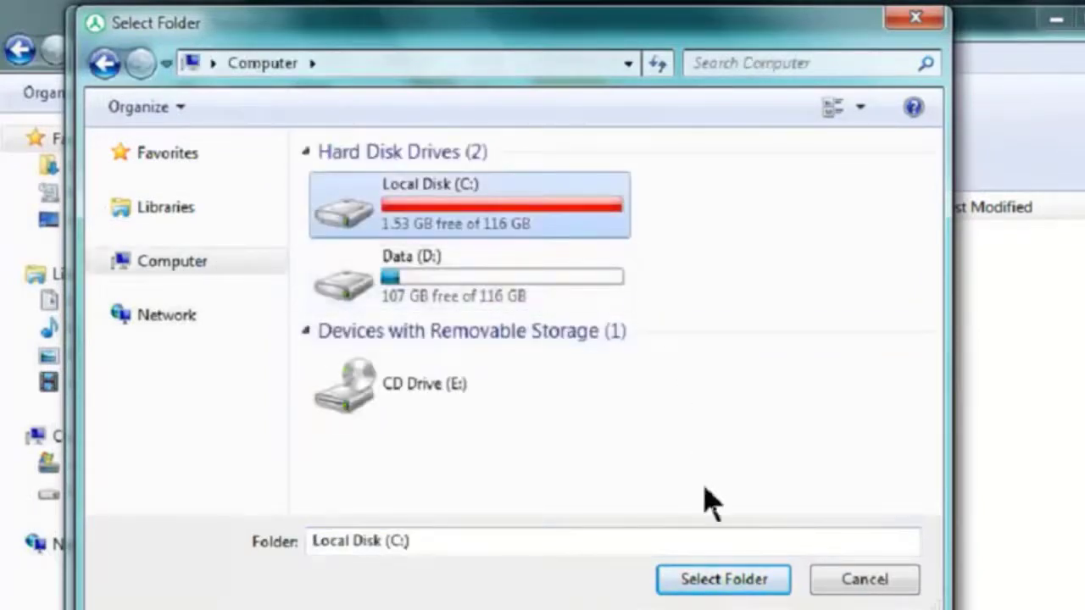
{"action": "left_click", "coordinate": [776, 587]}
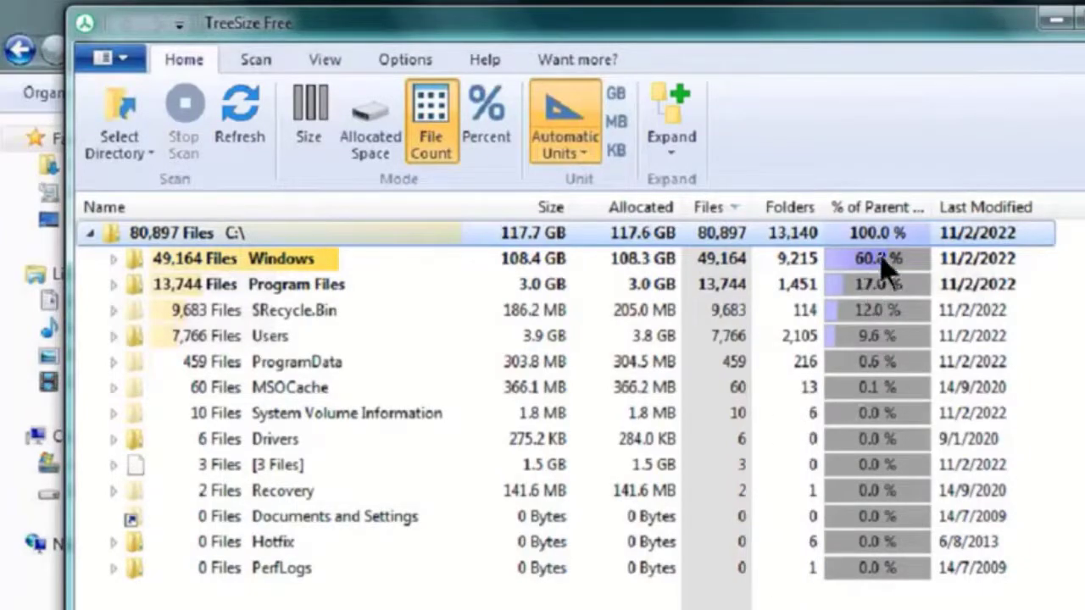
- Expand the Windows folder, sort the scan results by size, and expand ServiceProfiles
{"action": "mouse_move", "coordinate": [897, 292]}
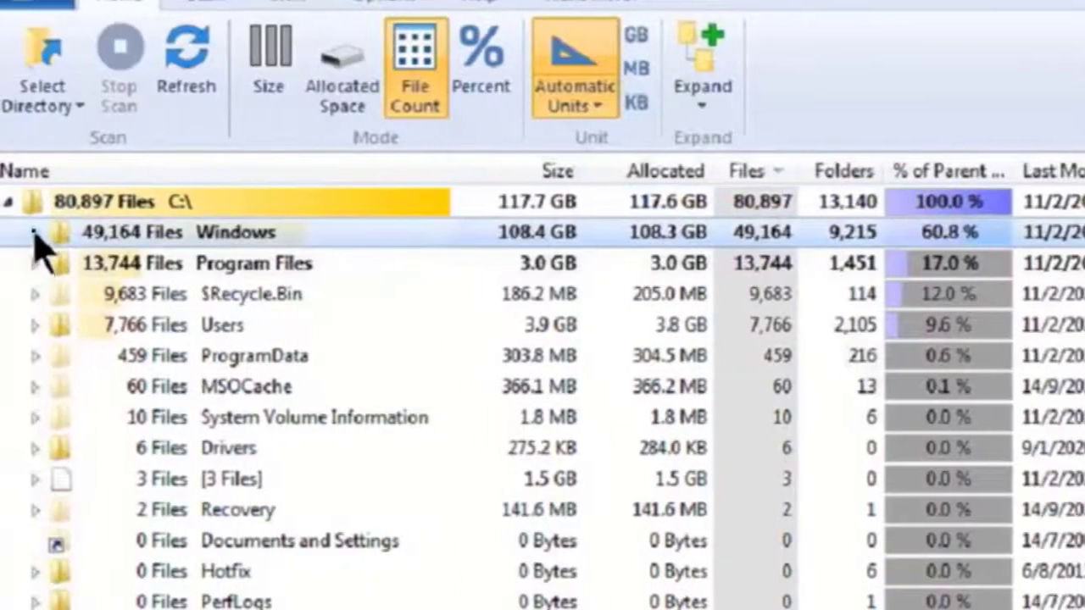
{"action": "left_click", "coordinate": [76, 232]}
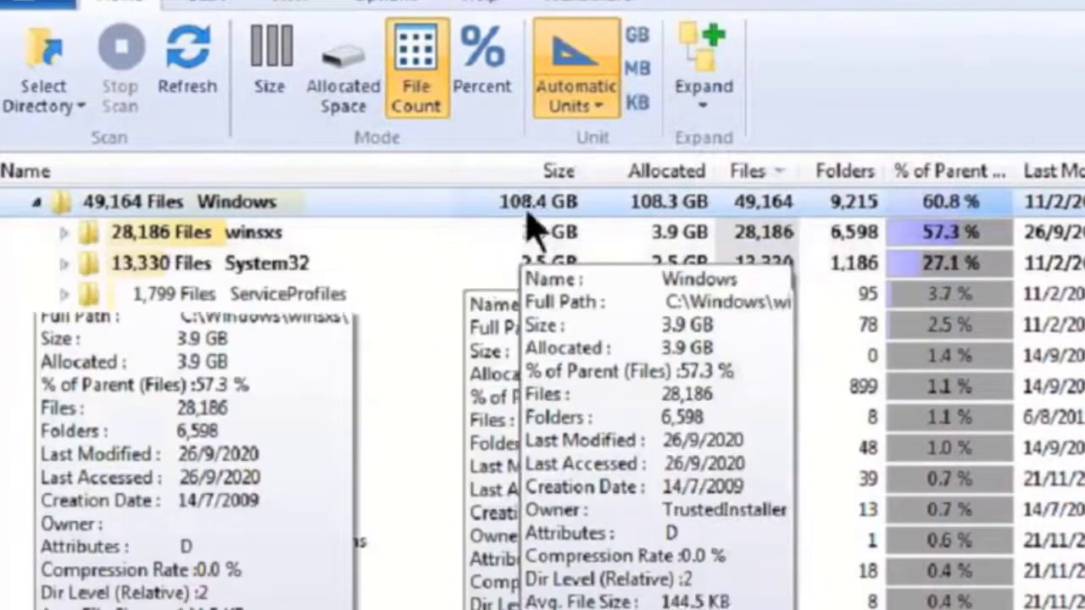
{"action": "left_click", "coordinate": [528, 174]}
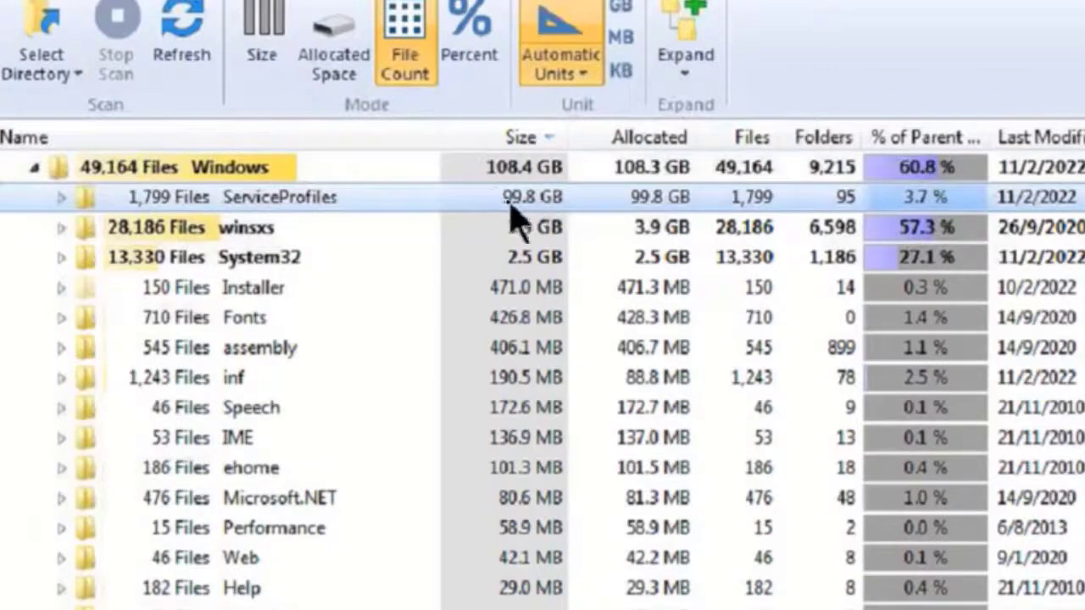
{"action": "left_click", "coordinate": [59, 196]}
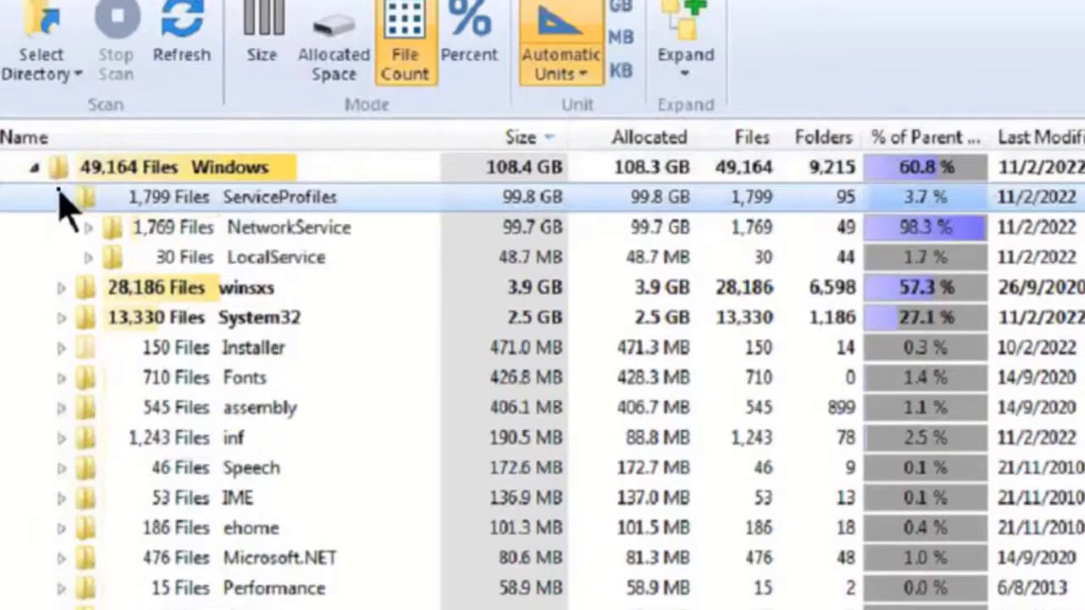
- Drill down through NetworkService, AppData and Local to list the files inside the Temp folder
{"action": "left_click", "coordinate": [298, 231]}
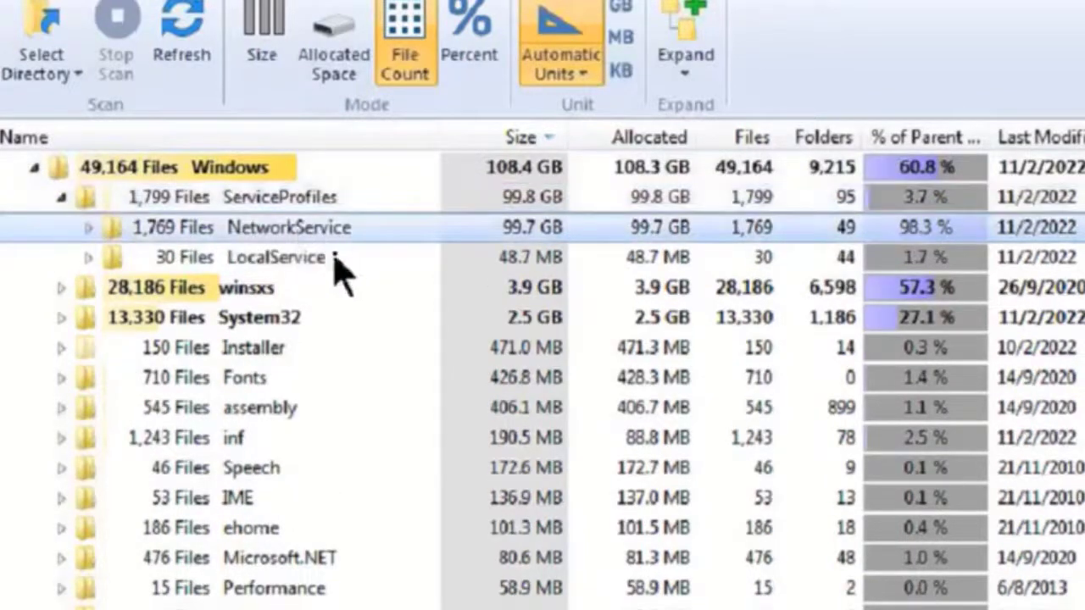
{"action": "mouse_move", "coordinate": [364, 237]}
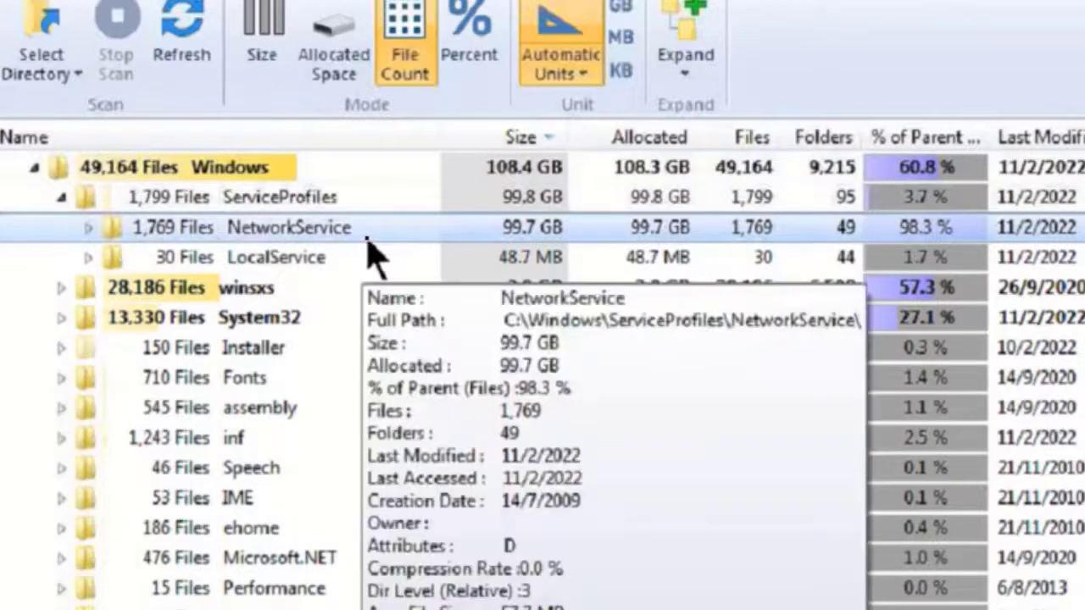
{"action": "left_click", "coordinate": [89, 229]}
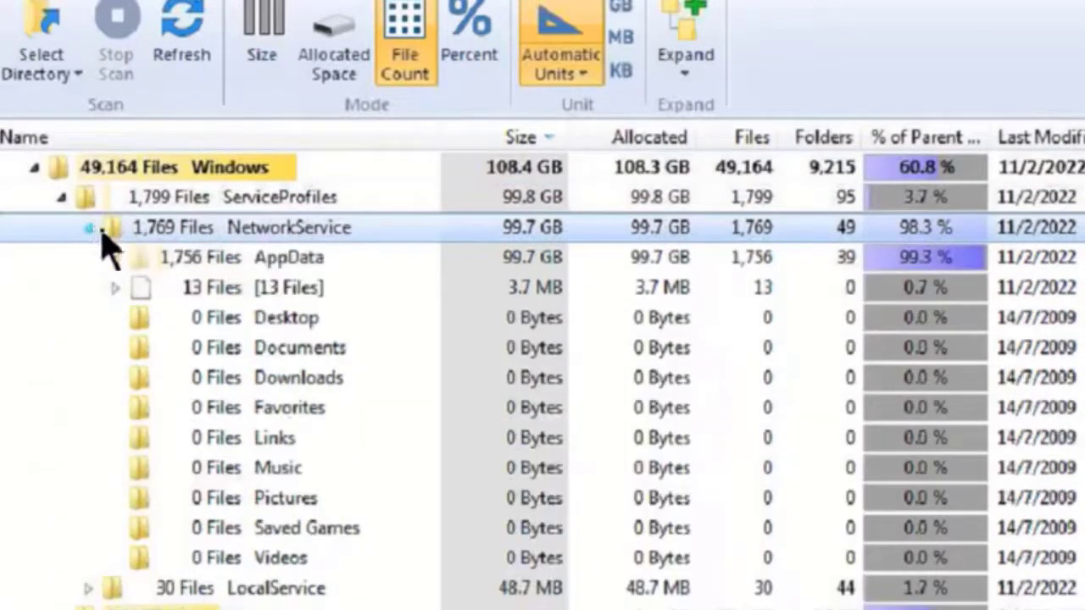
{"action": "left_click", "coordinate": [297, 258]}
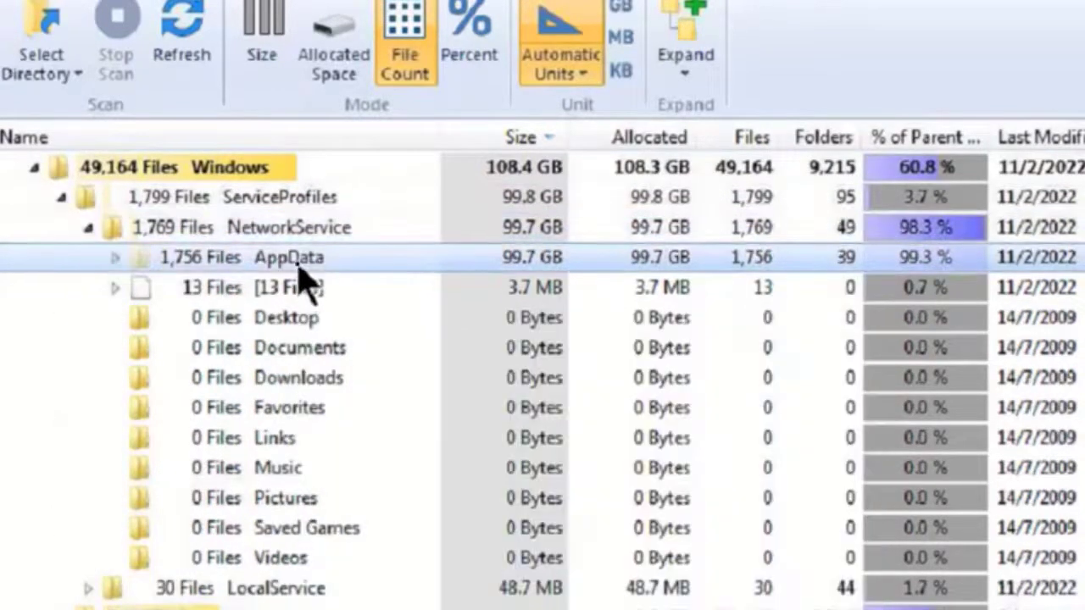
{"action": "left_click", "coordinate": [117, 258]}
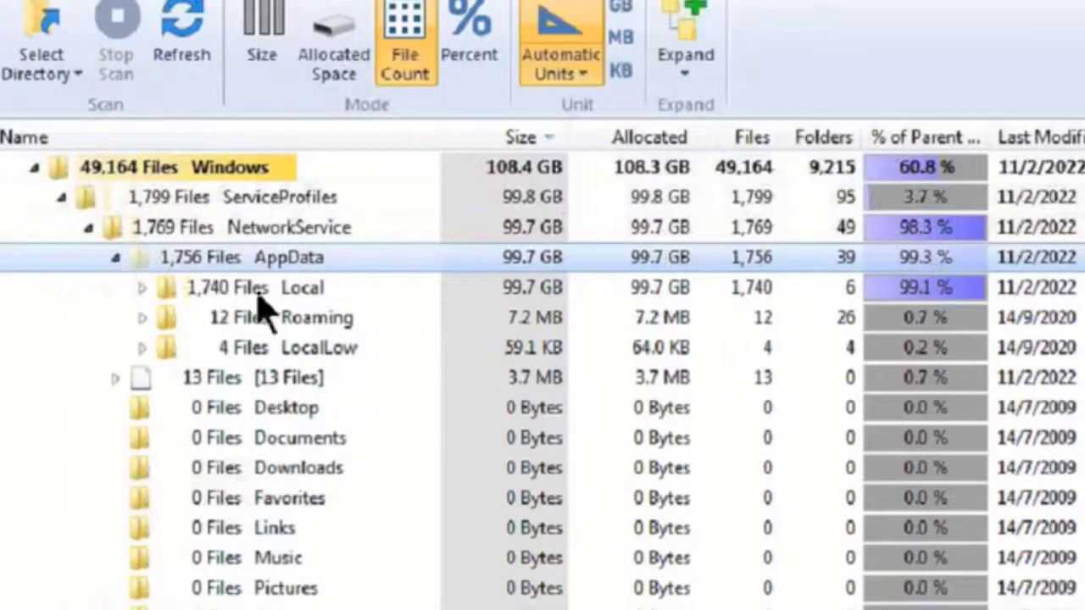
{"action": "left_click", "coordinate": [258, 292]}
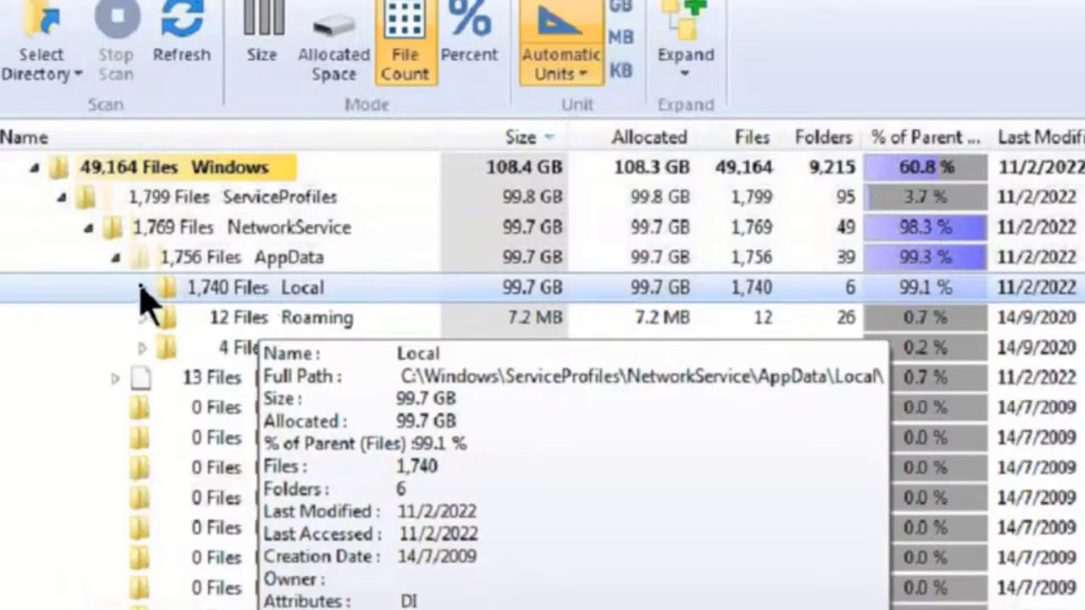
{"action": "left_click", "coordinate": [141, 289]}
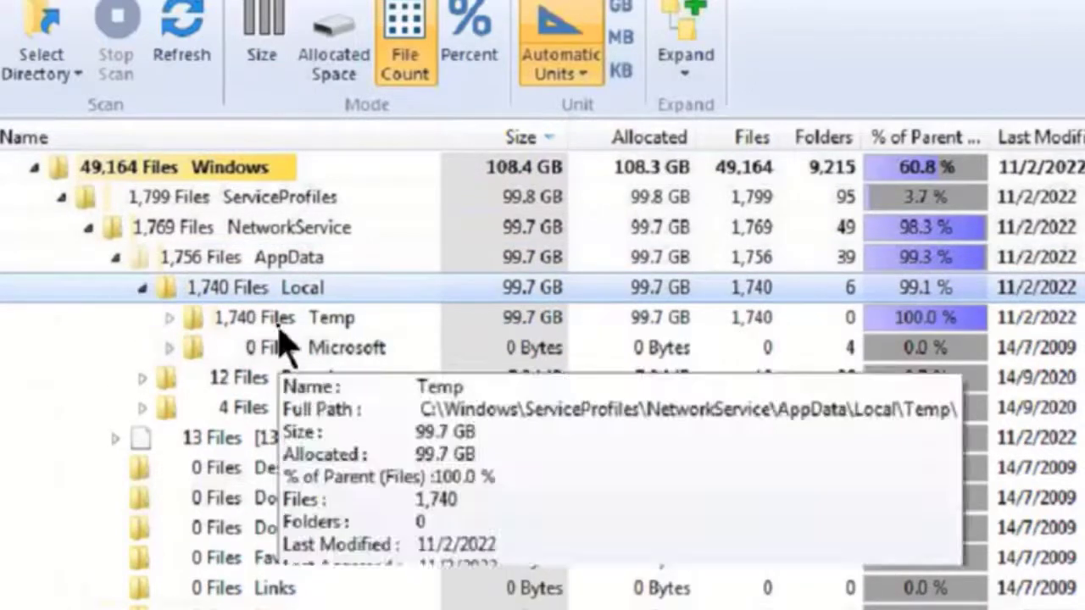
{"action": "left_click", "coordinate": [275, 324]}
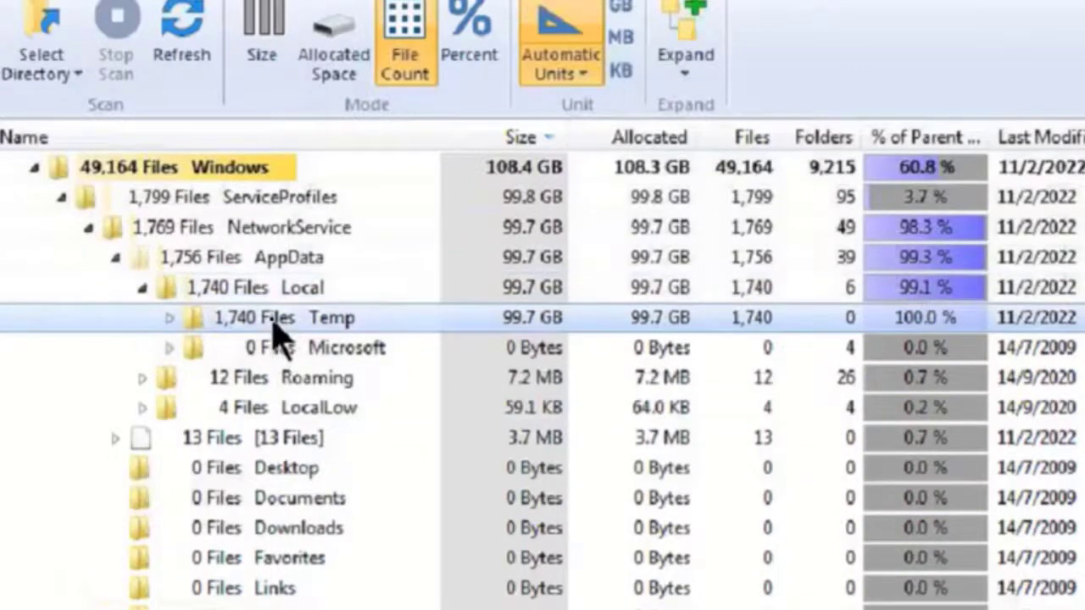
{"action": "left_click", "coordinate": [169, 319]}
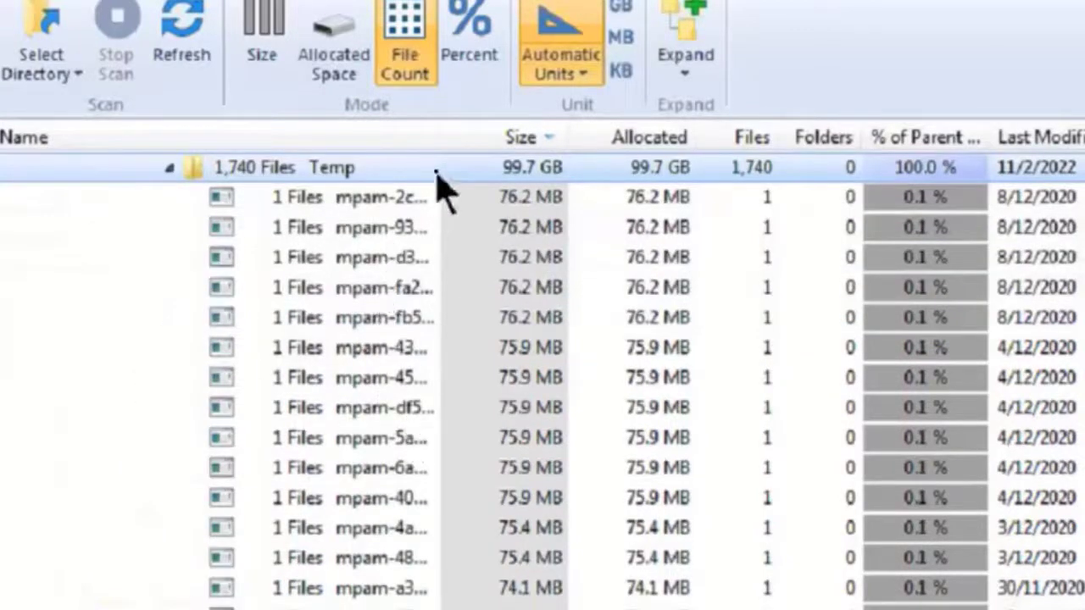
- Widen the Name column to read the full file names and check the details of the mpam files in Temp
{"action": "left_click_drag", "start_coordinate": [439, 138], "coordinate": [591, 173]}
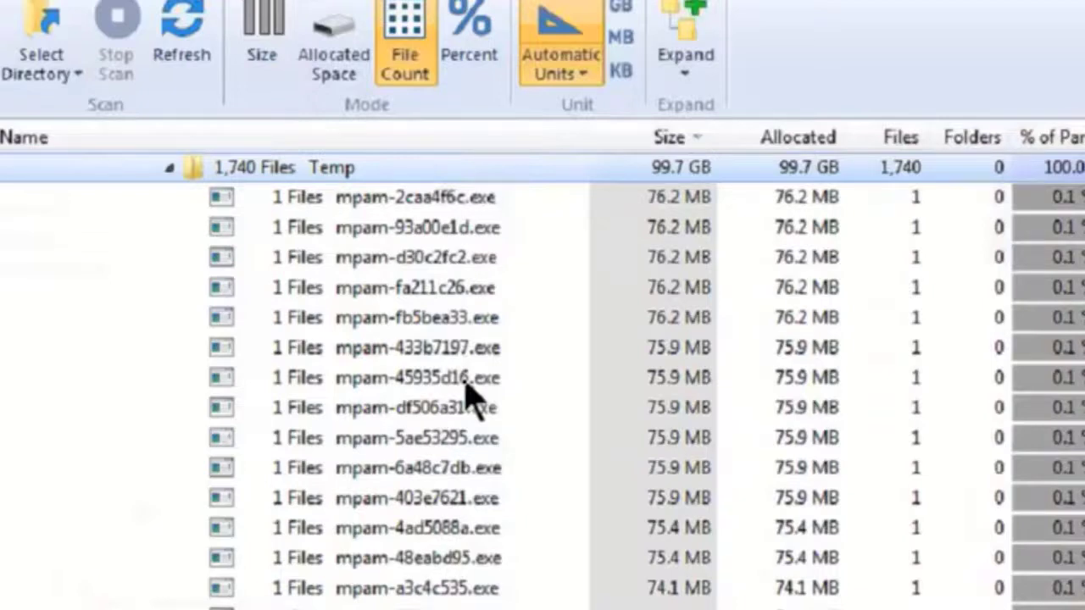
{"action": "mouse_move", "coordinate": [485, 392]}
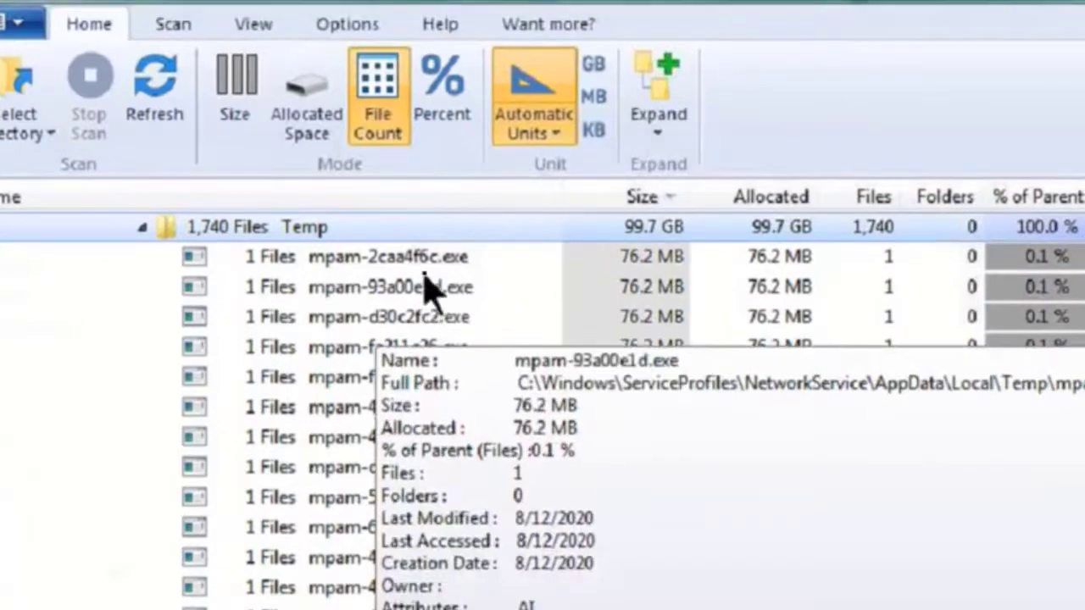
{"action": "mouse_move", "coordinate": [426, 355]}
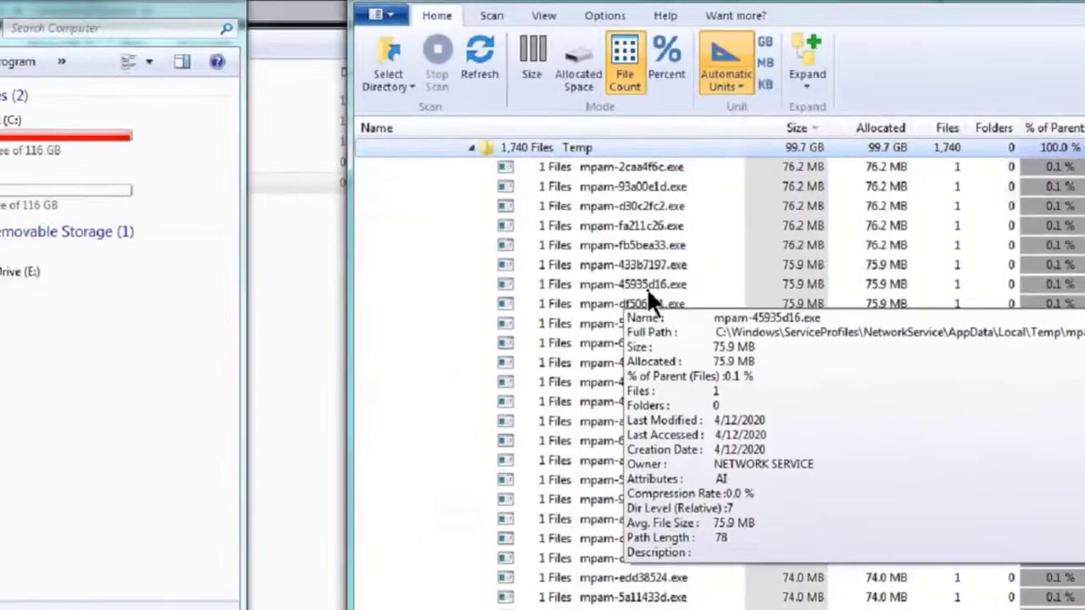
{"action": "mouse_move", "coordinate": [419, 463]}
- Select all files in Temp from mpam-2caa4f6c.exe through MpCmdRun.log, move them to the Recycle Bin, and show the progress details
{"action": "scroll", "coordinate": [641, 291], "scroll_direction": "up", "scroll_amount": 1}
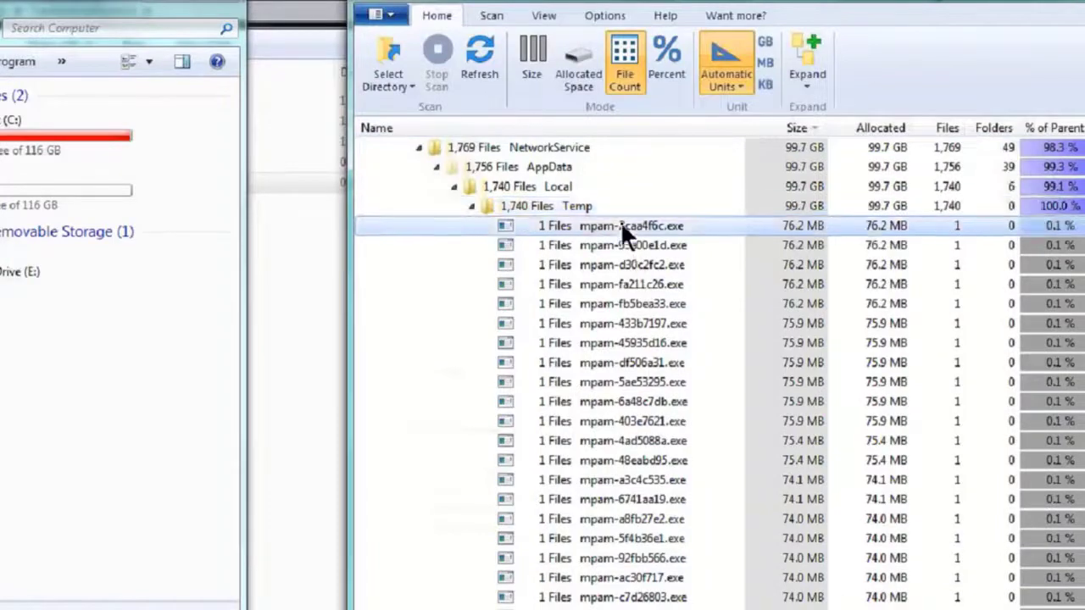
{"action": "scroll", "coordinate": [639, 271], "scroll_direction": "down", "scroll_amount": 10}
{"action": "scroll", "coordinate": [639, 276], "scroll_direction": "down", "scroll_amount": 10}
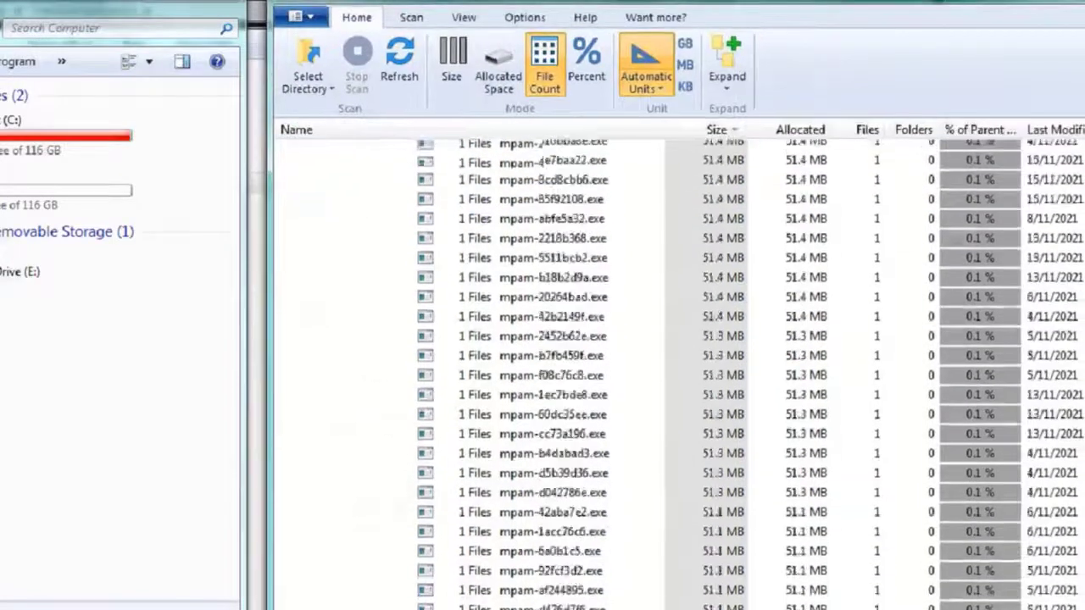
{"action": "left_click", "coordinate": [554, 426], "text": "shift"}
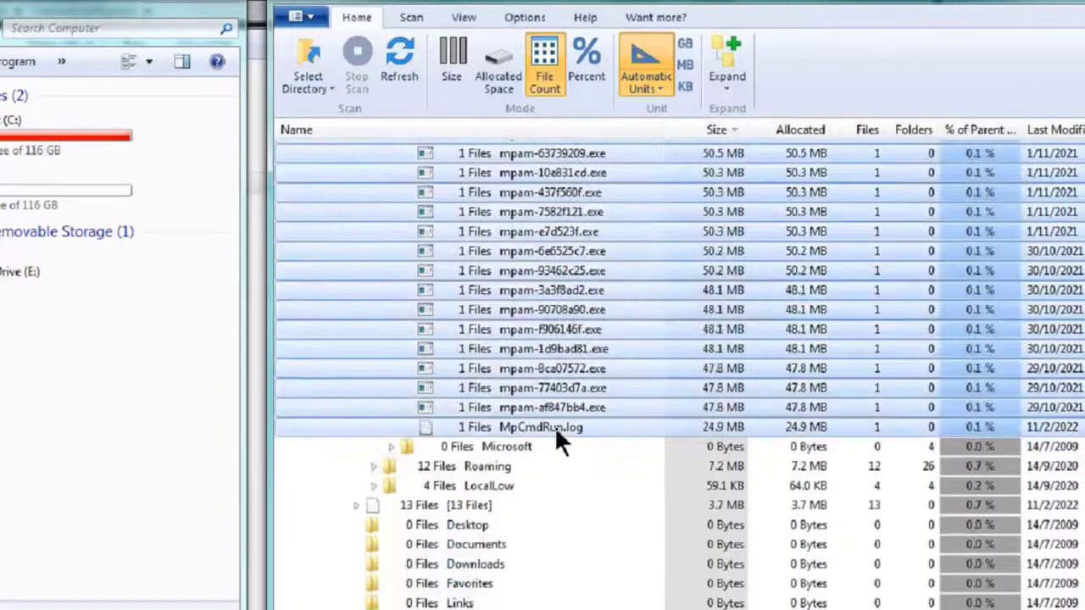
{"action": "right_click", "coordinate": [622, 251]}
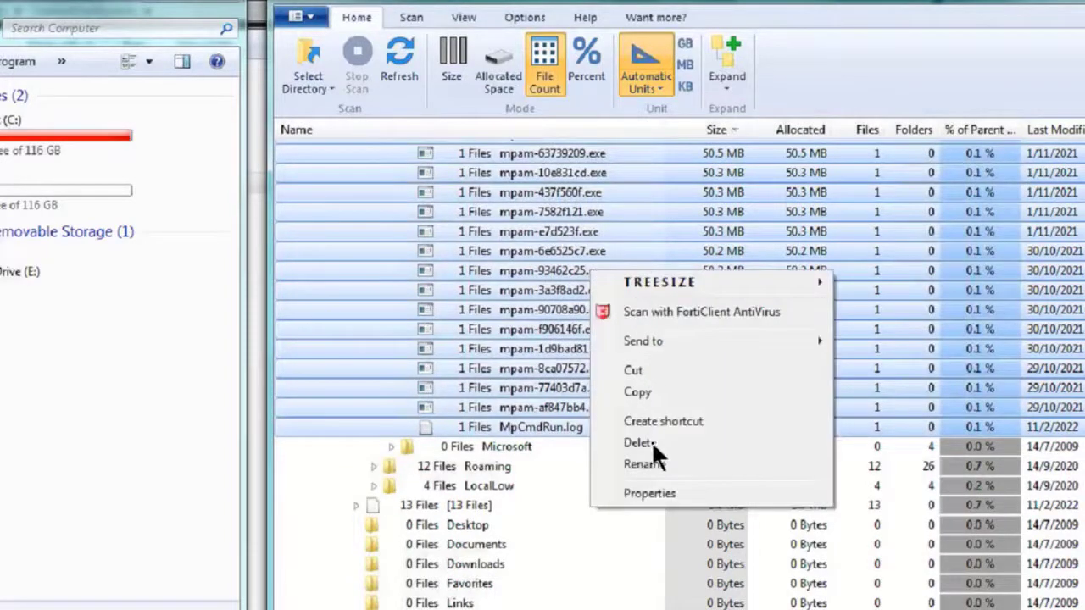
{"action": "left_click", "coordinate": [683, 447]}
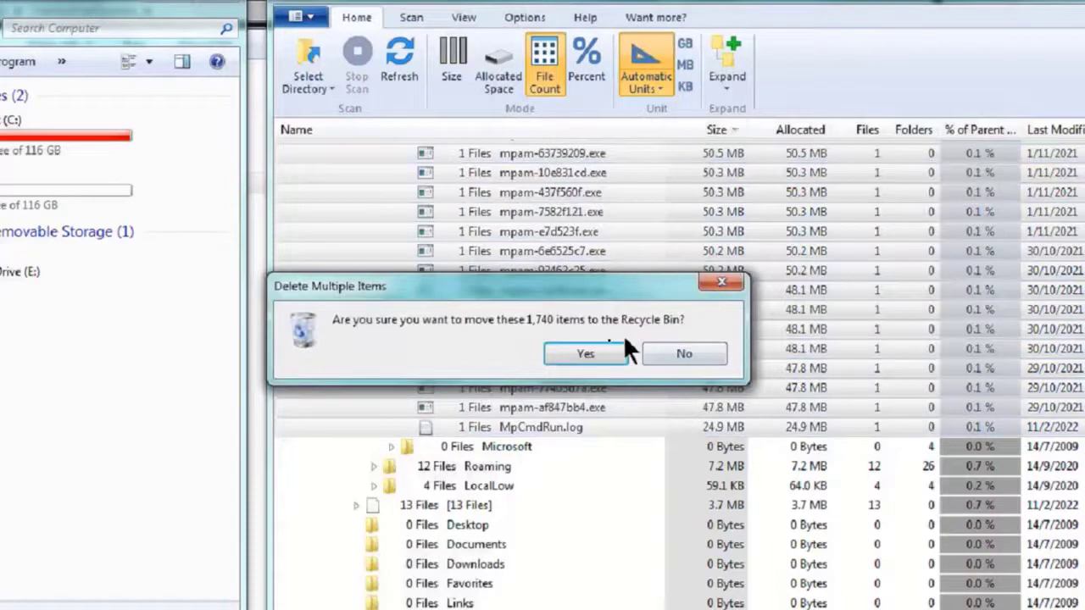
{"action": "left_click", "coordinate": [621, 358]}
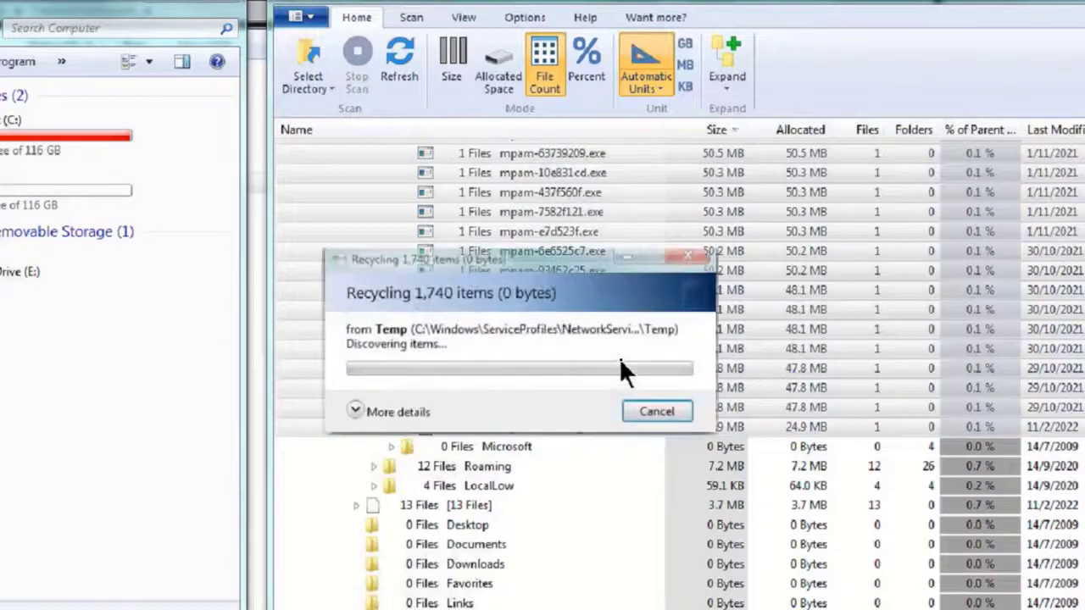
{"action": "left_click", "coordinate": [398, 412]}
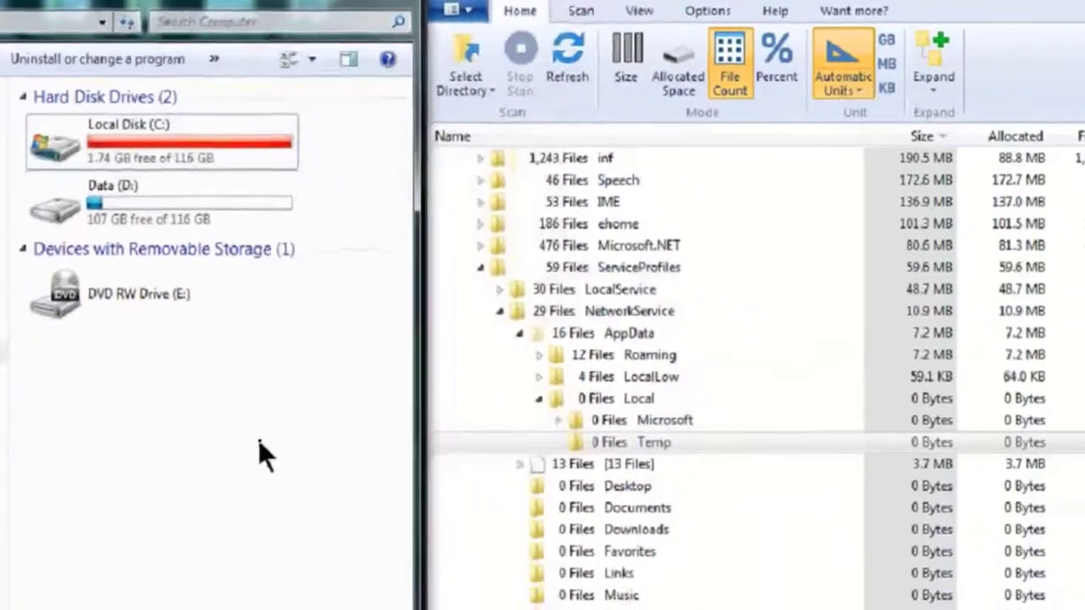
- Rearrange the windows, refresh the C: drive scan, and select the $Recycle.Bin folder
{"action": "left_click_drag", "start_coordinate": [89, 7], "coordinate": [303, 7]}
{"action": "left_click", "coordinate": [811, 7]}
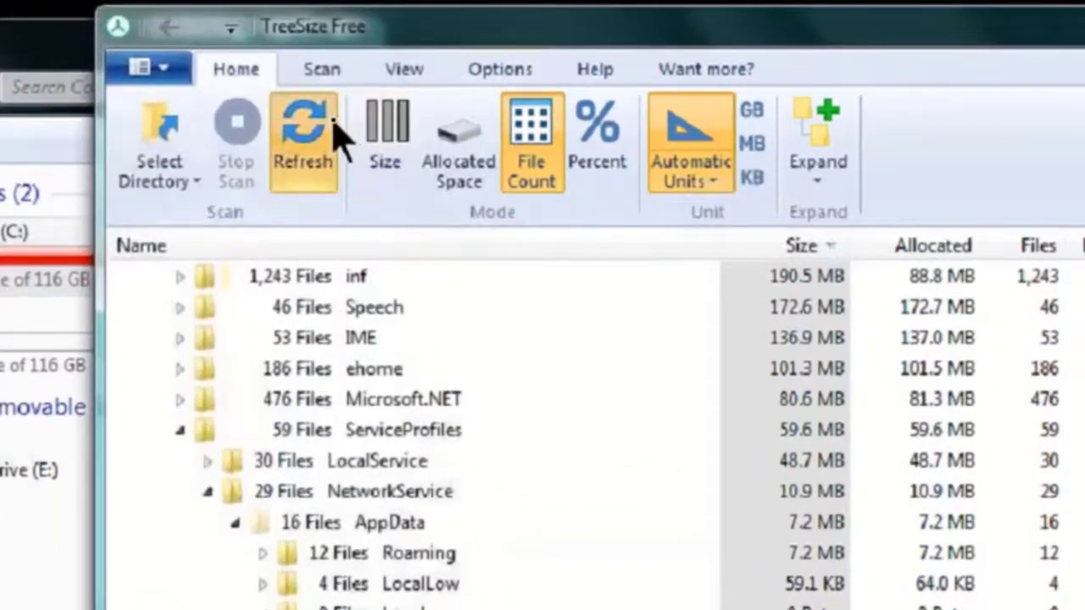
{"action": "left_click", "coordinate": [339, 139]}
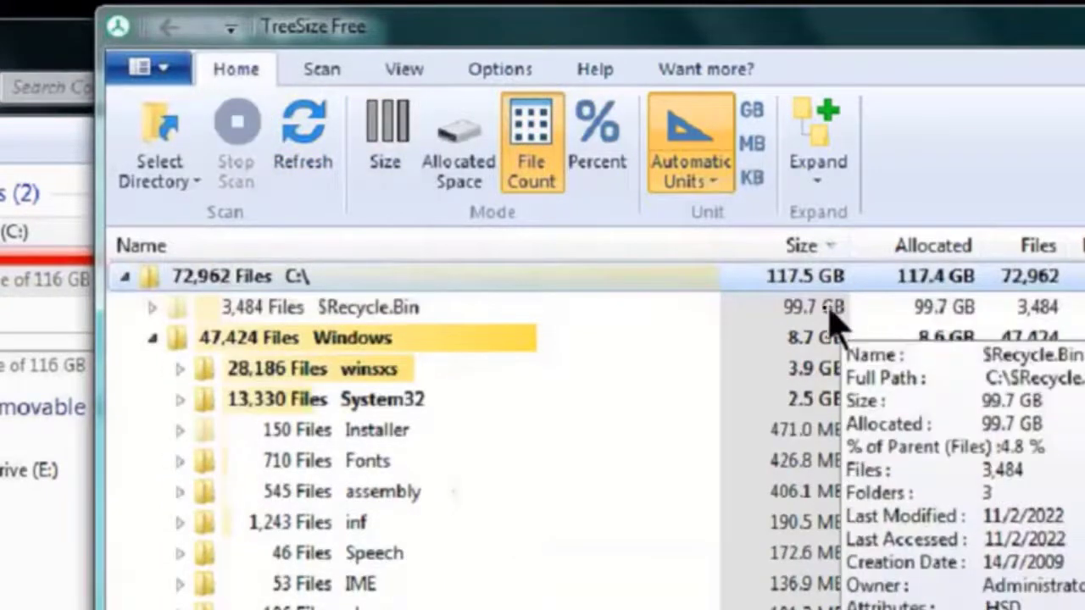
{"action": "left_click", "coordinate": [826, 310]}
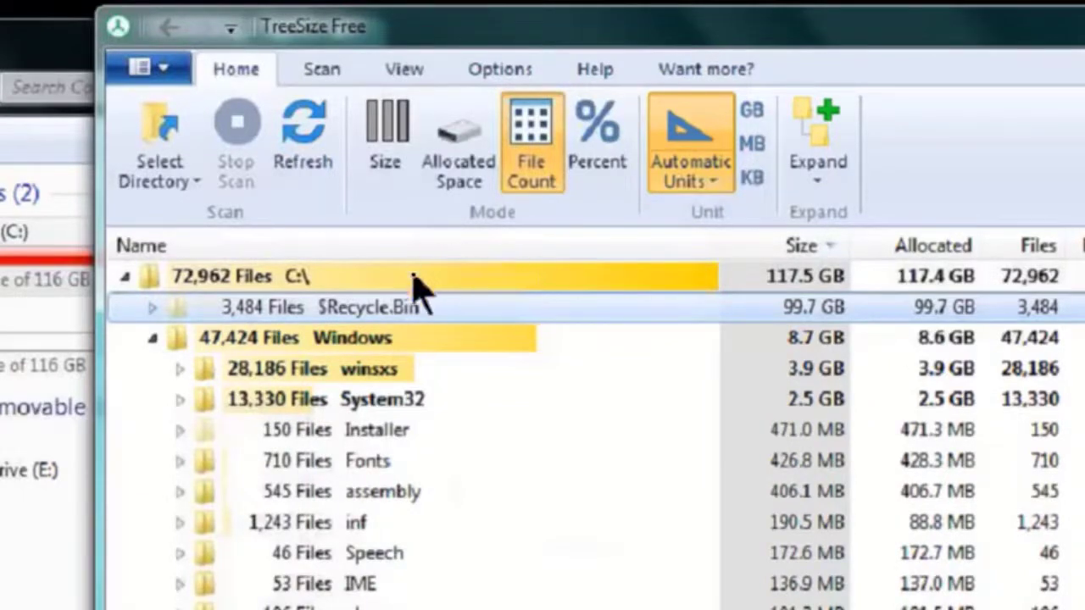
- Expand $Recycle.Bin on C: and permanently delete its three S-1-5-21 subfolders, applying the confirmation to all current items
{"action": "left_click", "coordinate": [379, 308]}
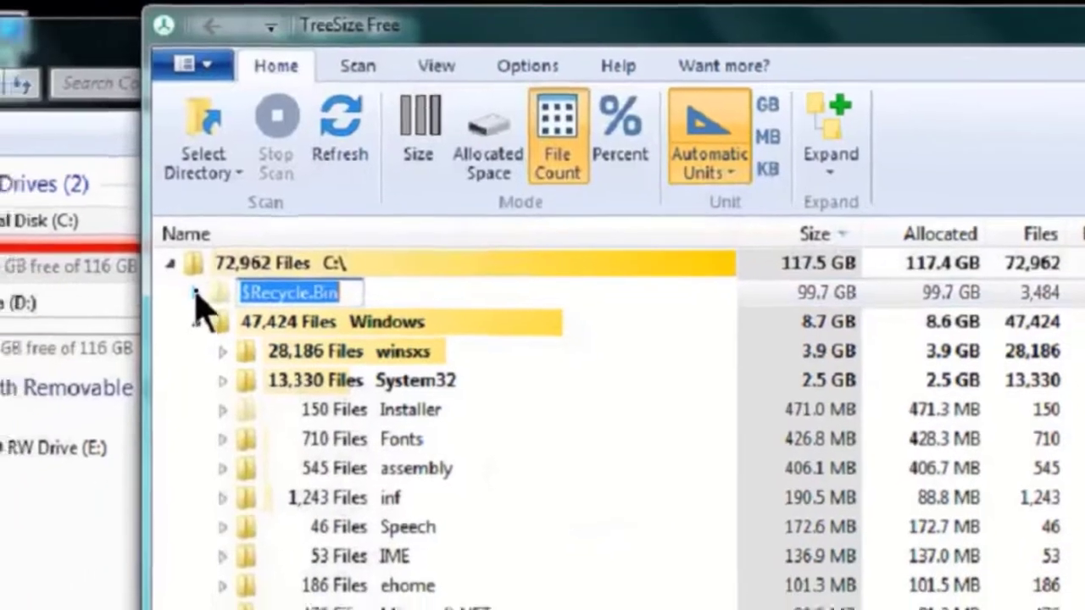
{"action": "left_click", "coordinate": [195, 292]}
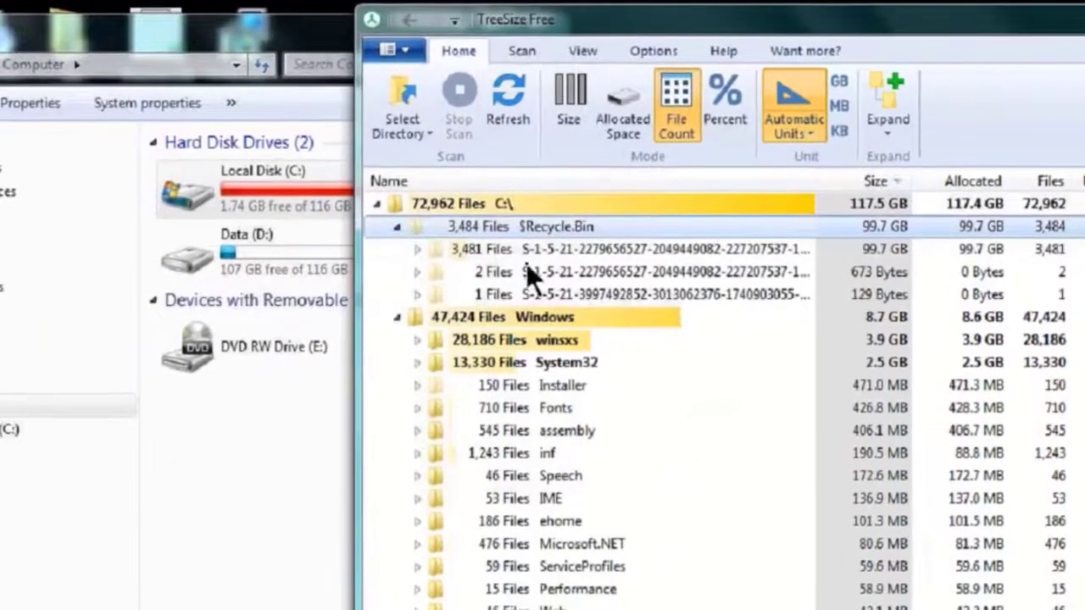
{"action": "left_click", "coordinate": [527, 254]}
{"action": "mouse_move", "coordinate": [527, 254]}
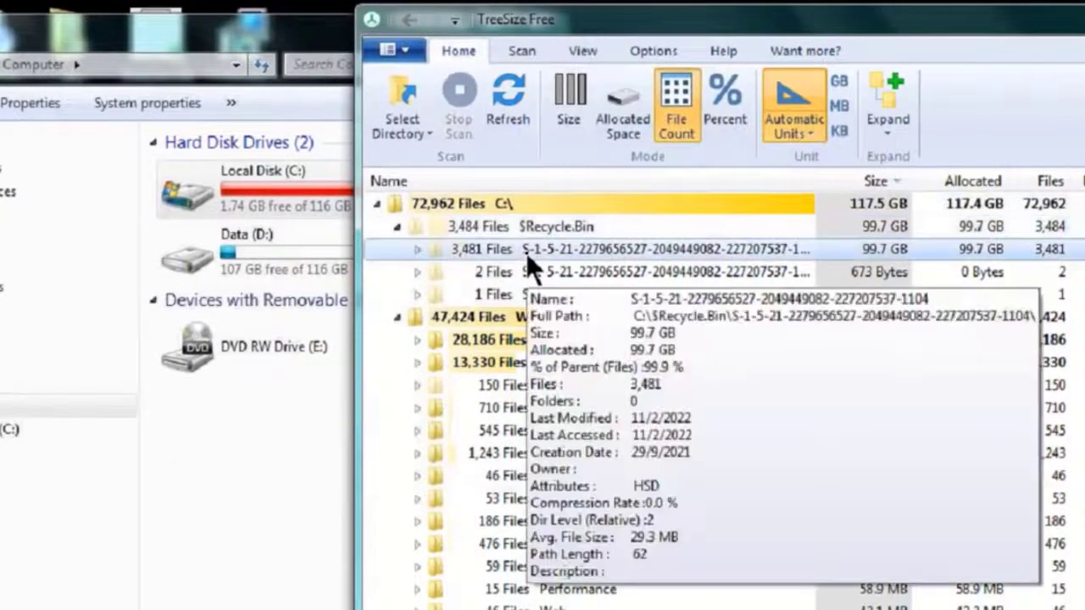
{"action": "left_click", "coordinate": [511, 291], "text": "shift"}
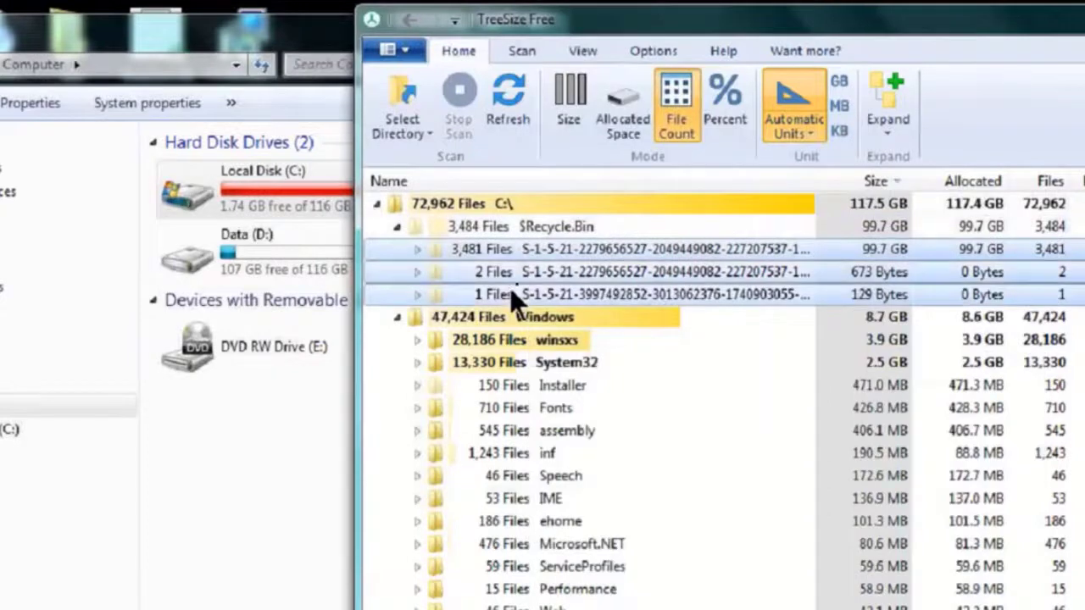
{"action": "right_click", "coordinate": [528, 270]}
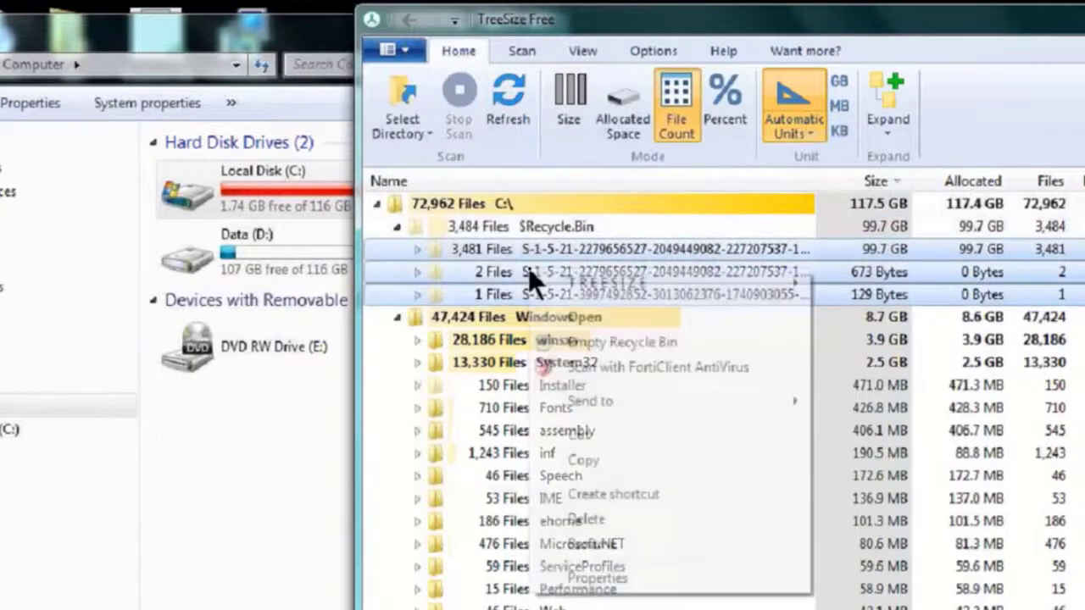
{"action": "left_click", "coordinate": [629, 519]}
{"action": "left_click", "coordinate": [715, 449]}
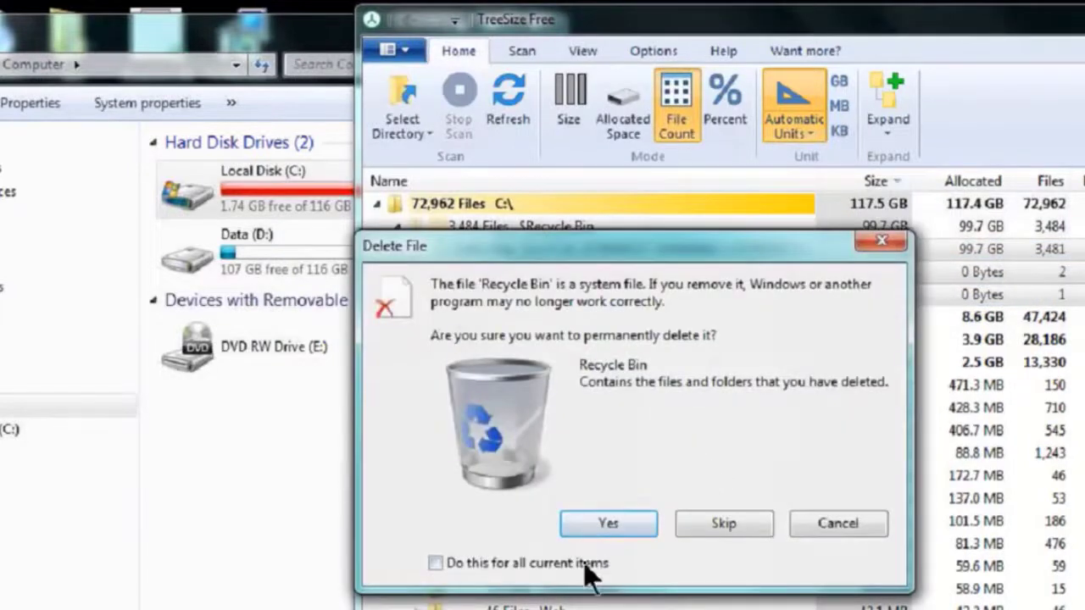
{"action": "left_click", "coordinate": [588, 564]}
{"action": "left_click", "coordinate": [646, 524]}
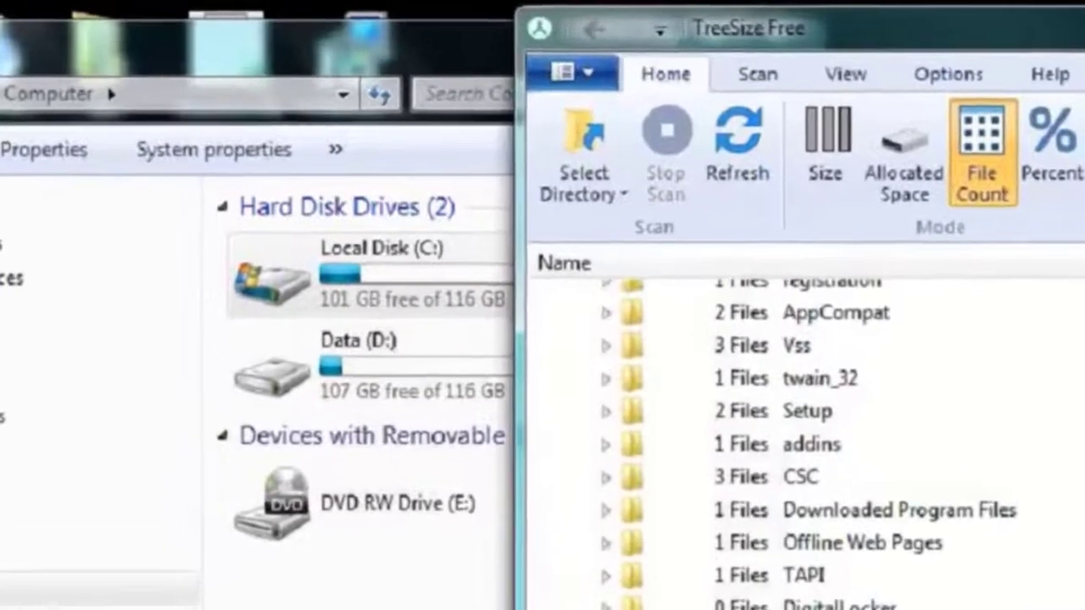
- Bring the Computer window forward and check the free space on Local Disk (C:)
{"action": "left_click", "coordinate": [330, 250]}
{"action": "left_click", "coordinate": [326, 336]}
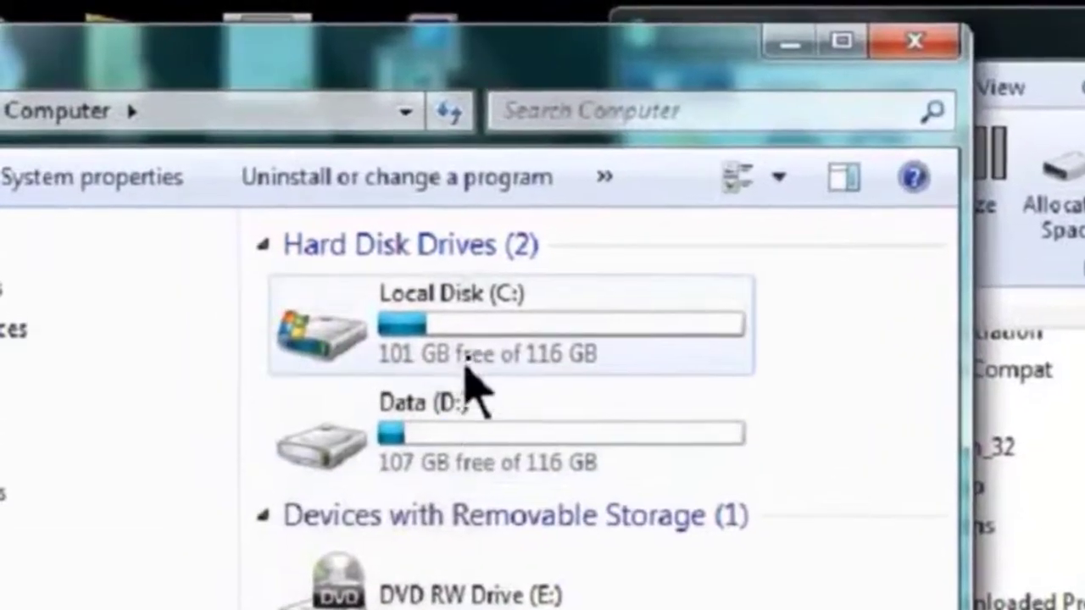